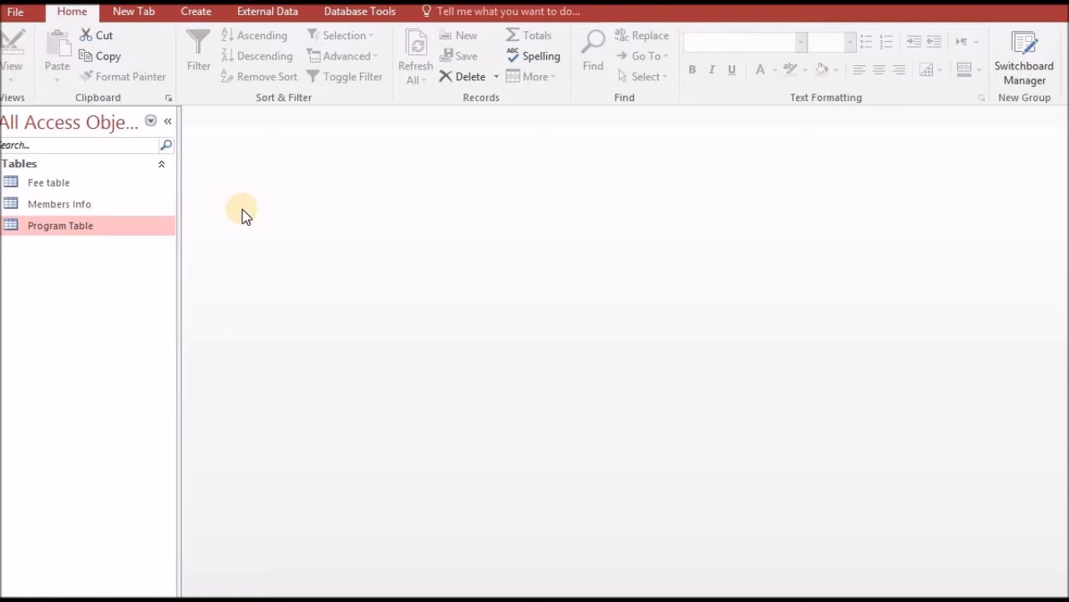
{"action": "left_click", "coordinate": [67, 187]}
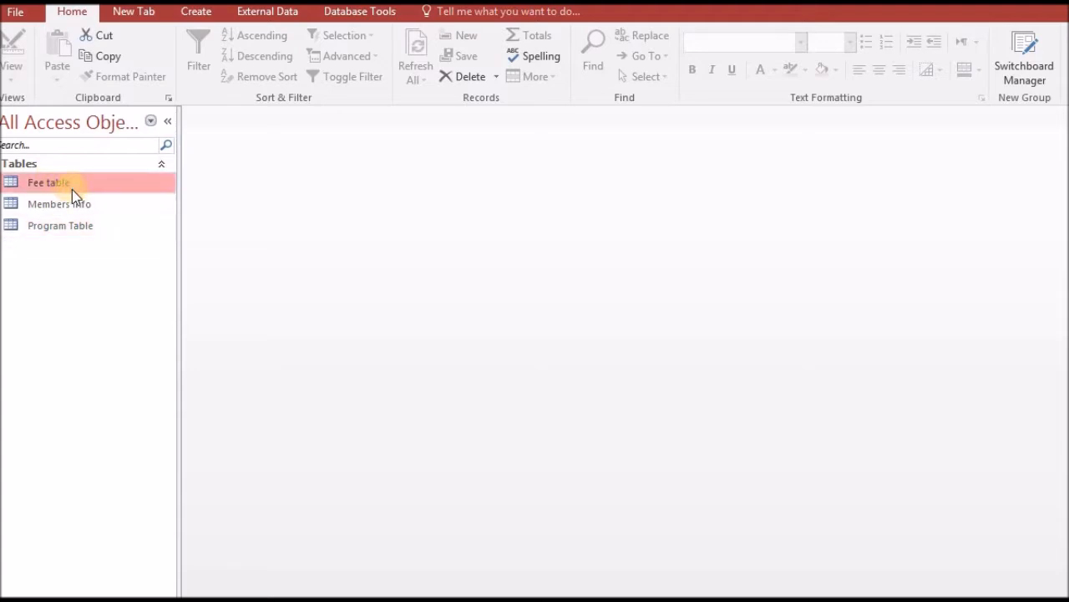
{"action": "left_click", "coordinate": [77, 206]}
{"action": "left_click", "coordinate": [78, 185]}
{"action": "left_click", "coordinate": [80, 209]}
{"action": "left_click", "coordinate": [81, 229]}
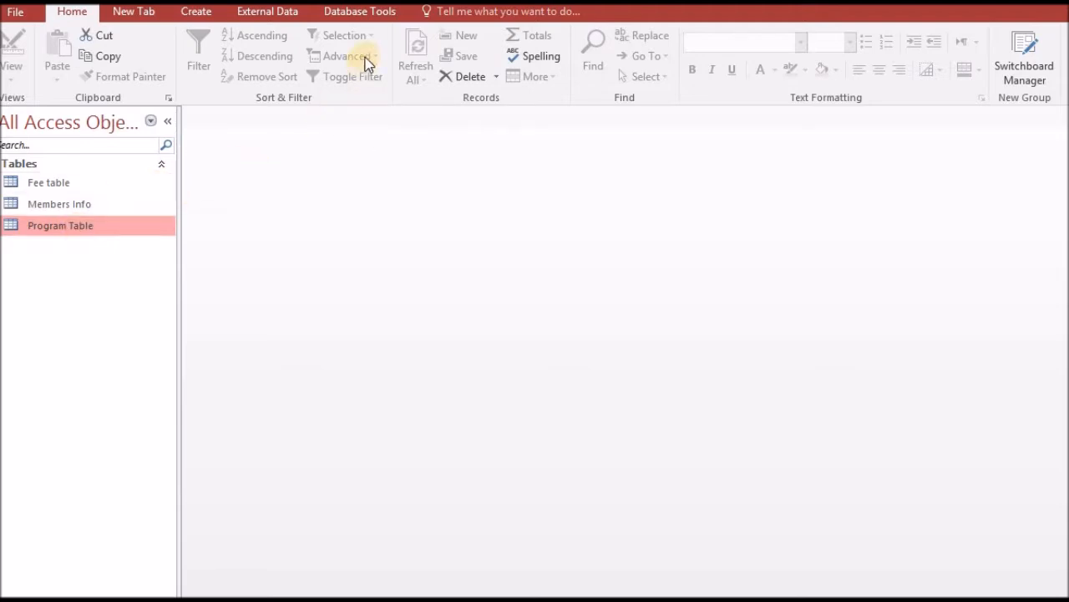
Step: Open the database's relationships layout and bring up the list of tables that can be added
{"action": "left_click", "coordinate": [350, 17]}
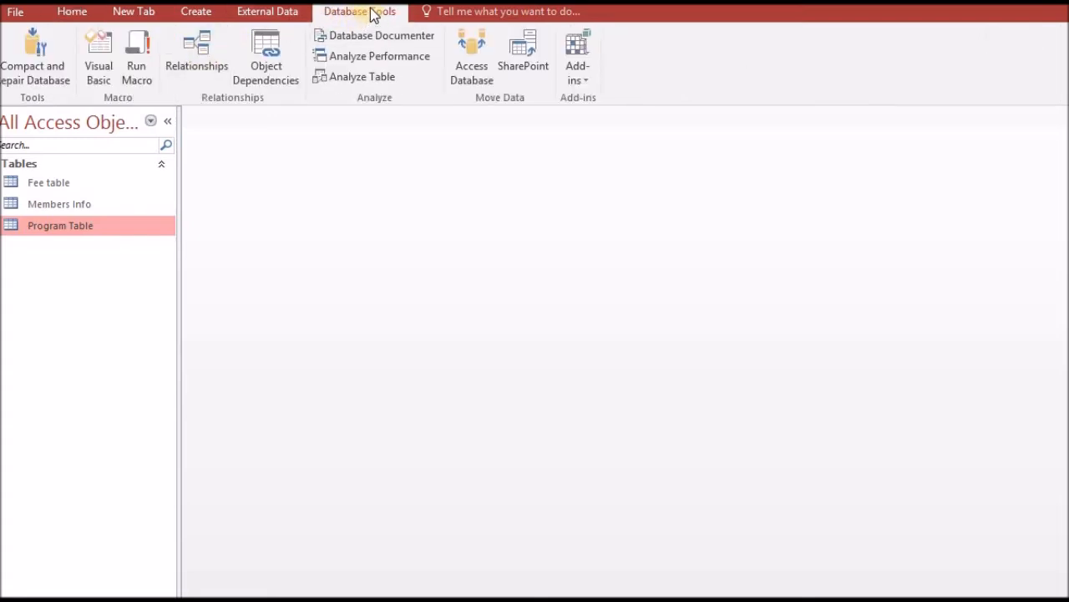
{"action": "left_click", "coordinate": [194, 50]}
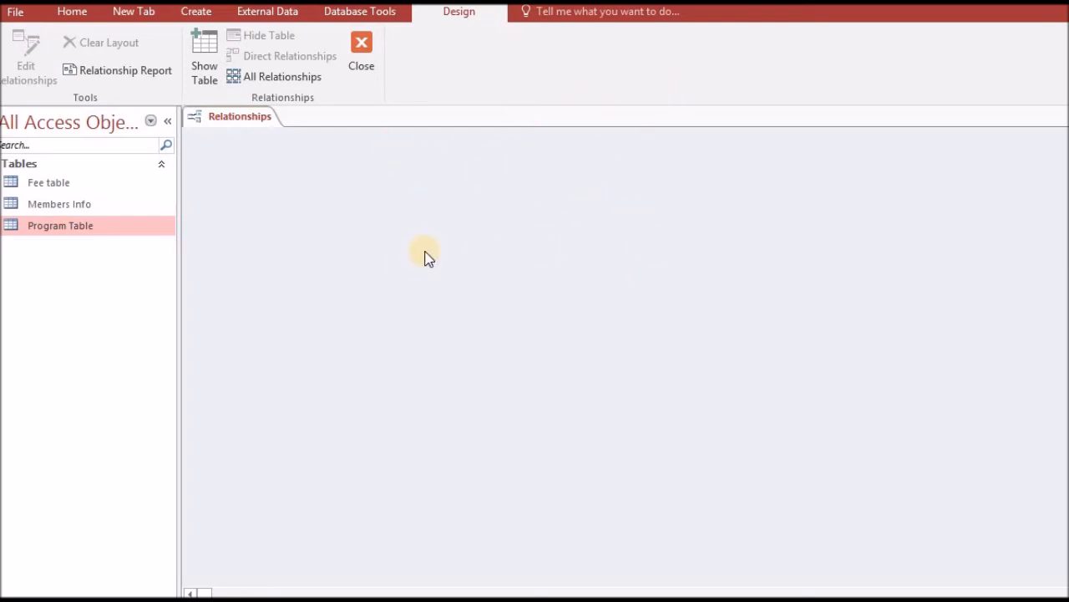
{"action": "left_click", "coordinate": [200, 38]}
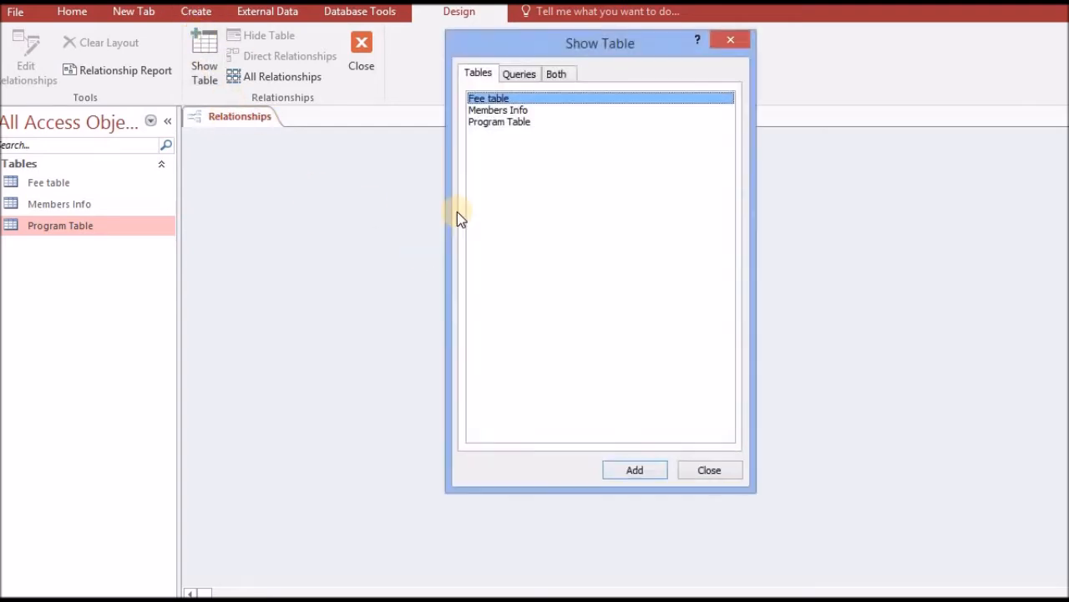
{"action": "left_click_drag", "start_coordinate": [644, 40], "coordinate": [789, 64]}
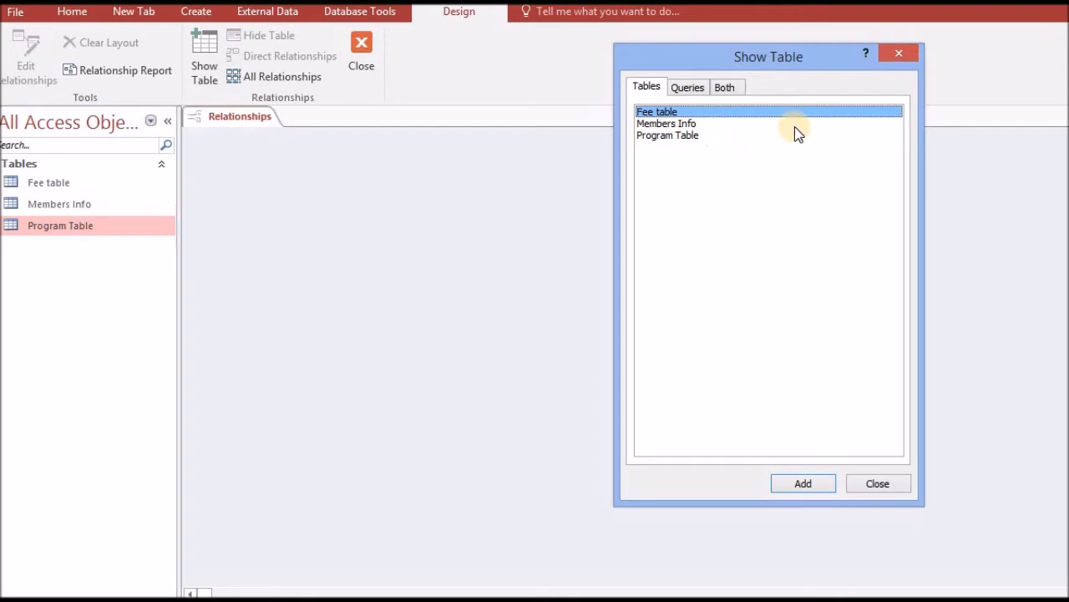
Step: Add Fee table, Members Info and Program Table to the relationships layout and close the table list
{"action": "left_click", "coordinate": [800, 486]}
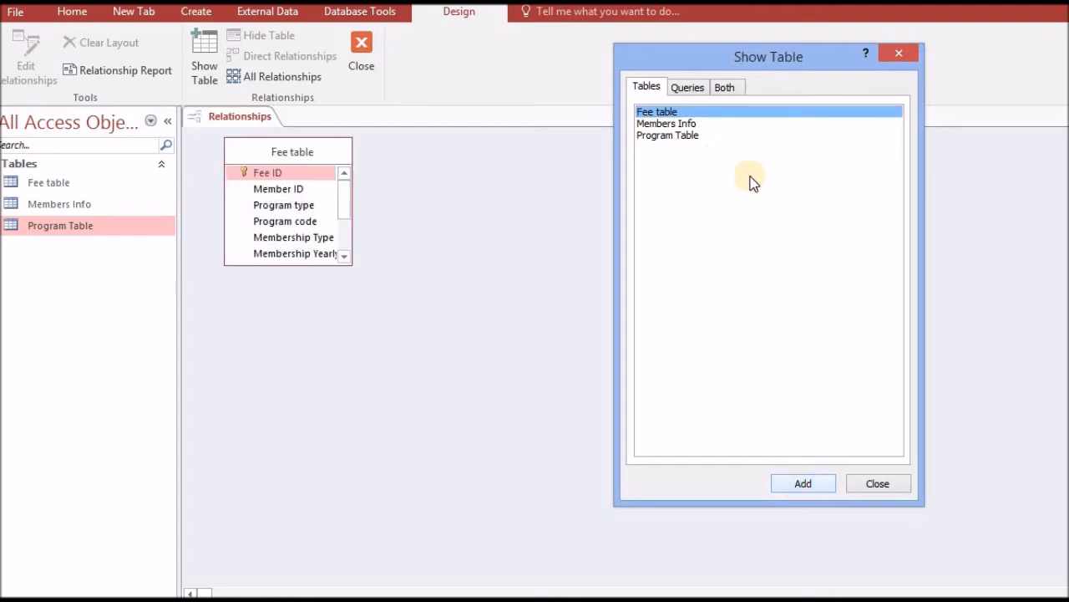
{"action": "left_click", "coordinate": [684, 125]}
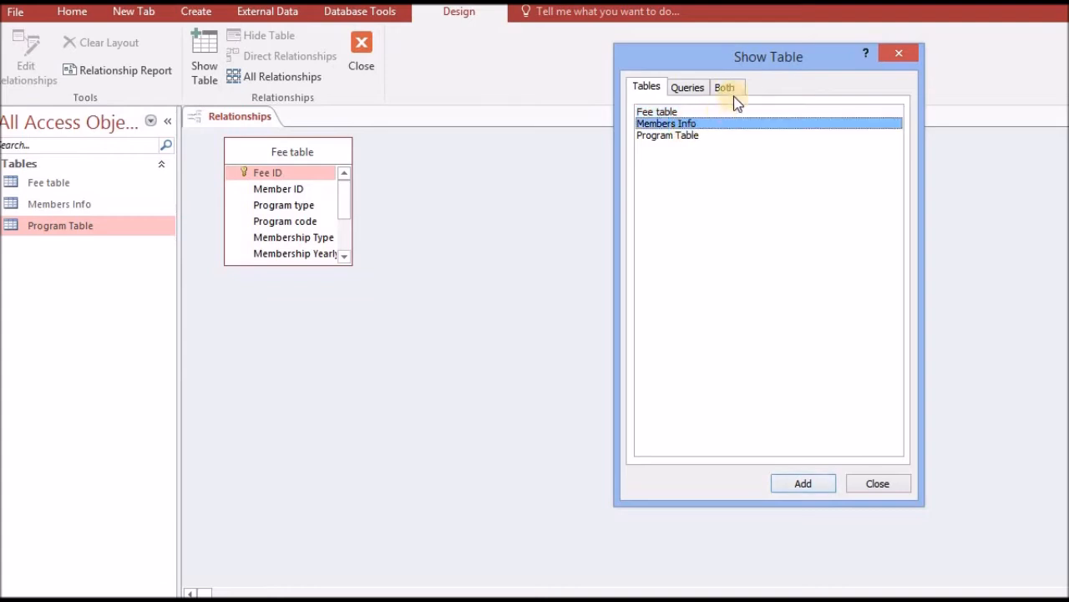
{"action": "left_click", "coordinate": [800, 486]}
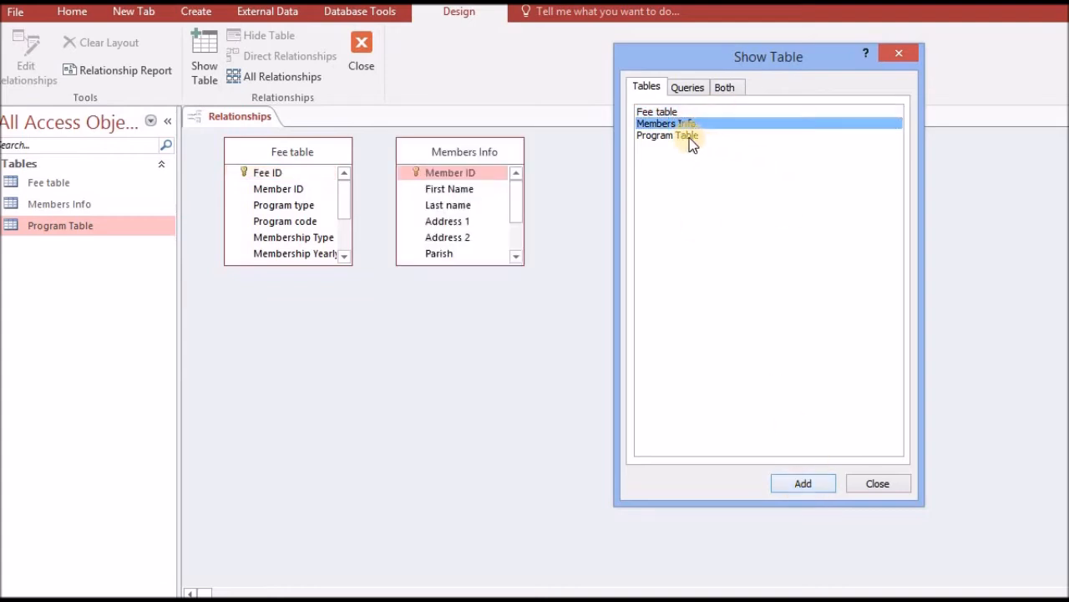
{"action": "left_click", "coordinate": [690, 137]}
{"action": "left_click", "coordinate": [807, 478]}
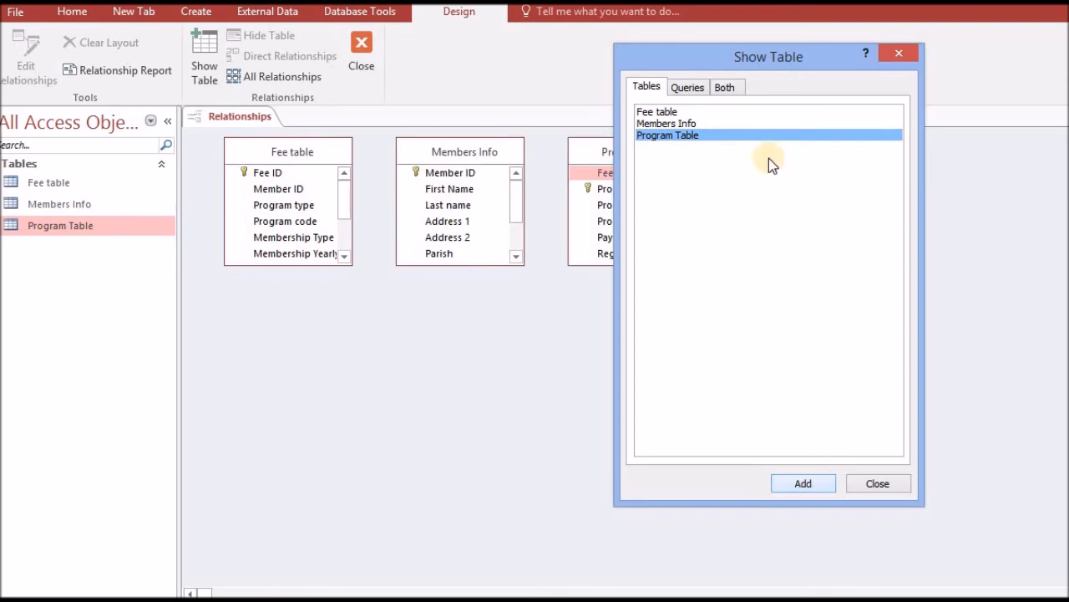
{"action": "left_click", "coordinate": [878, 484]}
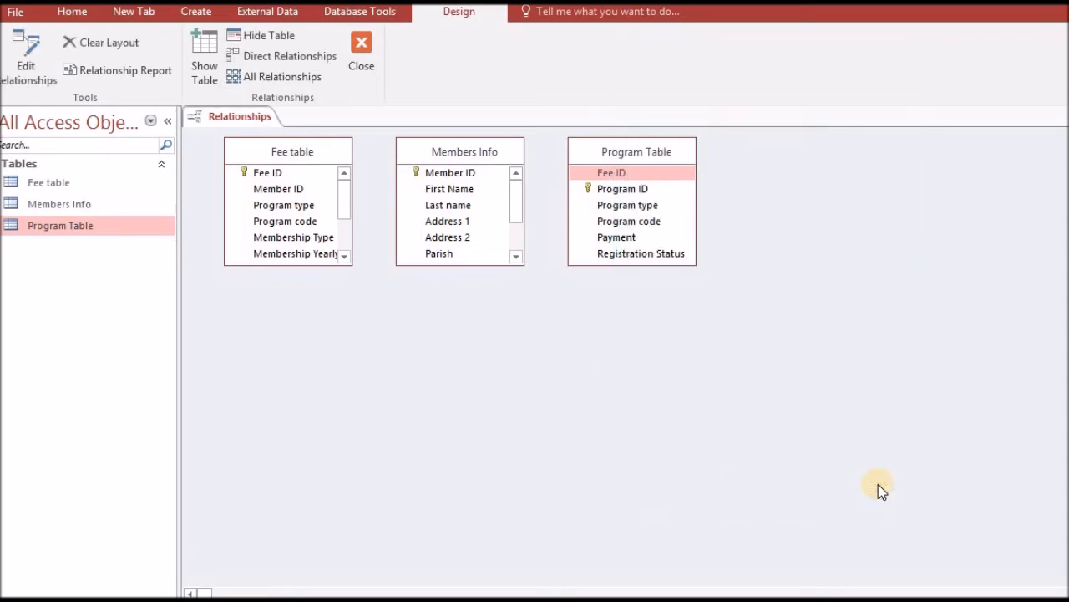
Step: Arrange the tables in the layout with Members Info upper left, Fee table lower in the middle and Program Table upper right
{"action": "left_click_drag", "start_coordinate": [495, 151], "coordinate": [363, 335]}
{"action": "left_click_drag", "start_coordinate": [302, 158], "coordinate": [509, 374]}
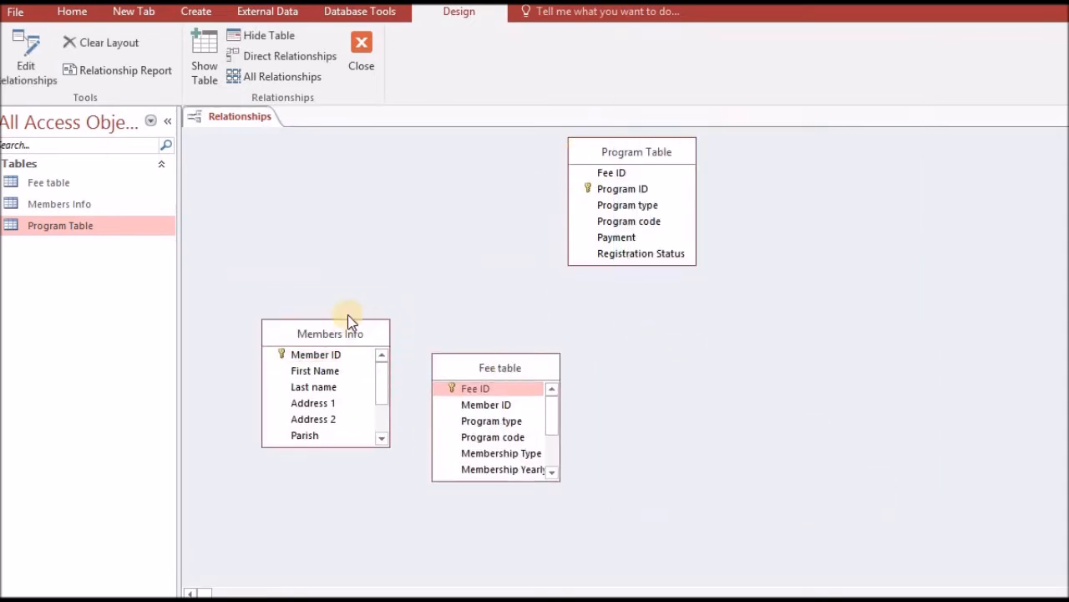
{"action": "left_click_drag", "start_coordinate": [329, 305], "coordinate": [318, 251]}
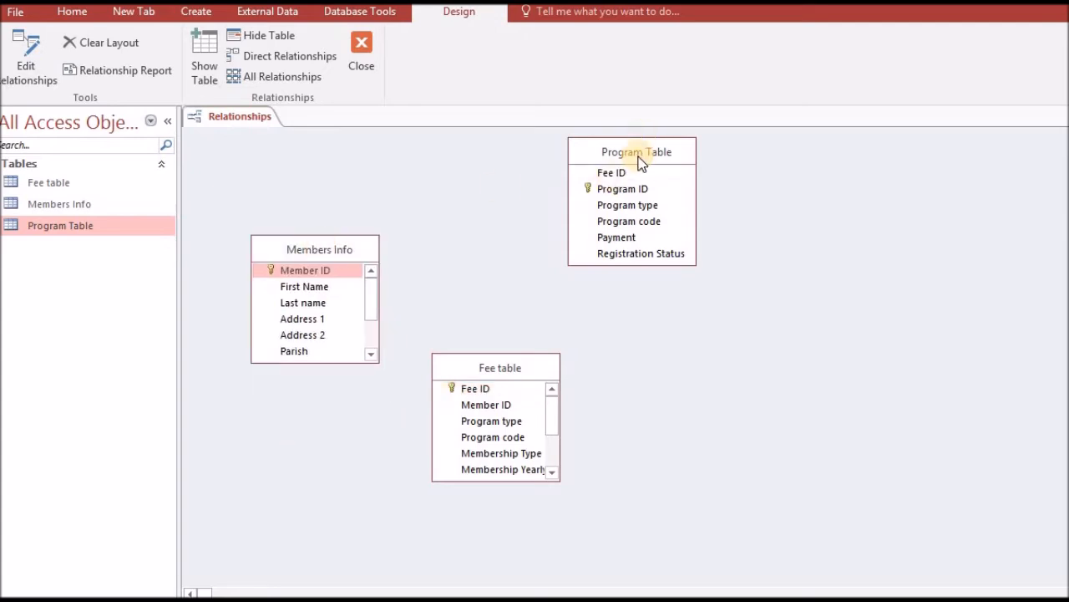
{"action": "left_click_drag", "start_coordinate": [640, 164], "coordinate": [663, 259]}
{"action": "left_click_drag", "start_coordinate": [346, 250], "coordinate": [350, 202]}
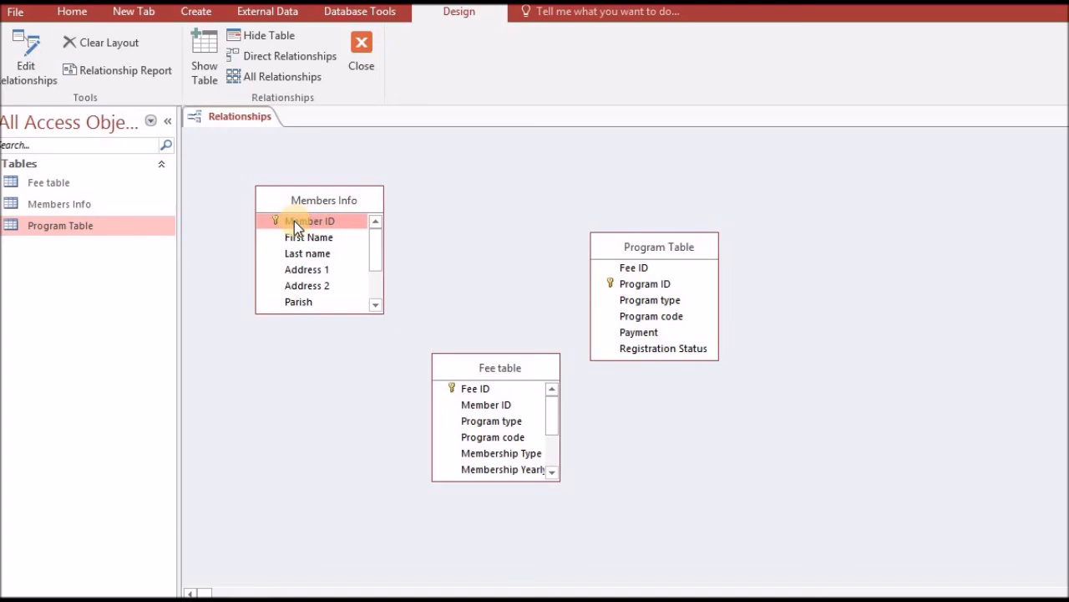
{"action": "left_click_drag", "start_coordinate": [294, 221], "coordinate": [468, 405]}
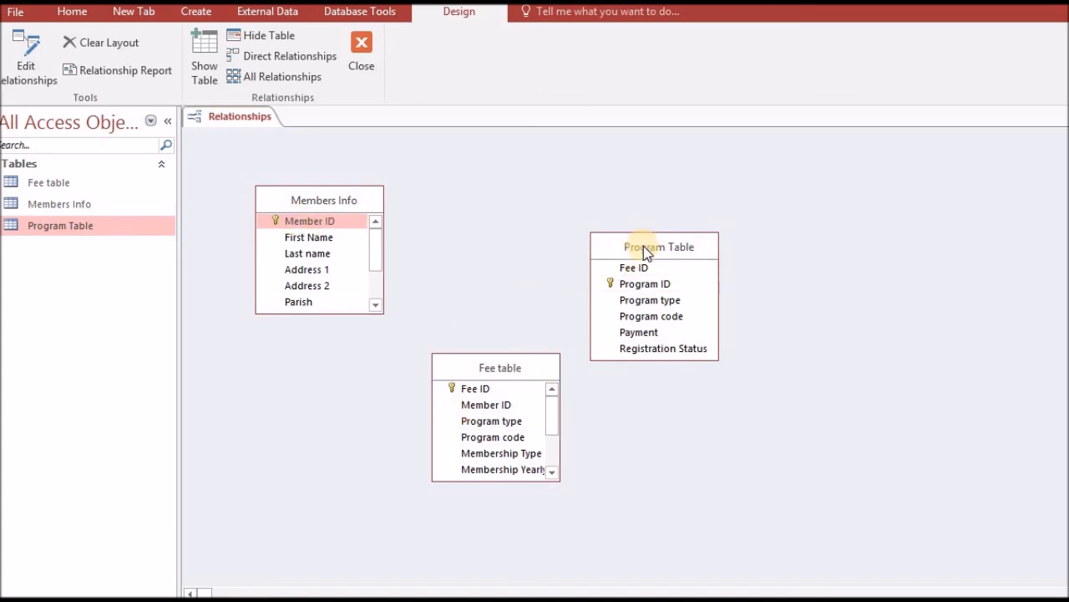
{"action": "left_click_drag", "start_coordinate": [643, 245], "coordinate": [721, 250]}
{"action": "left_click_drag", "start_coordinate": [501, 366], "coordinate": [549, 262]}
{"action": "left_click_drag", "start_coordinate": [742, 253], "coordinate": [717, 156]}
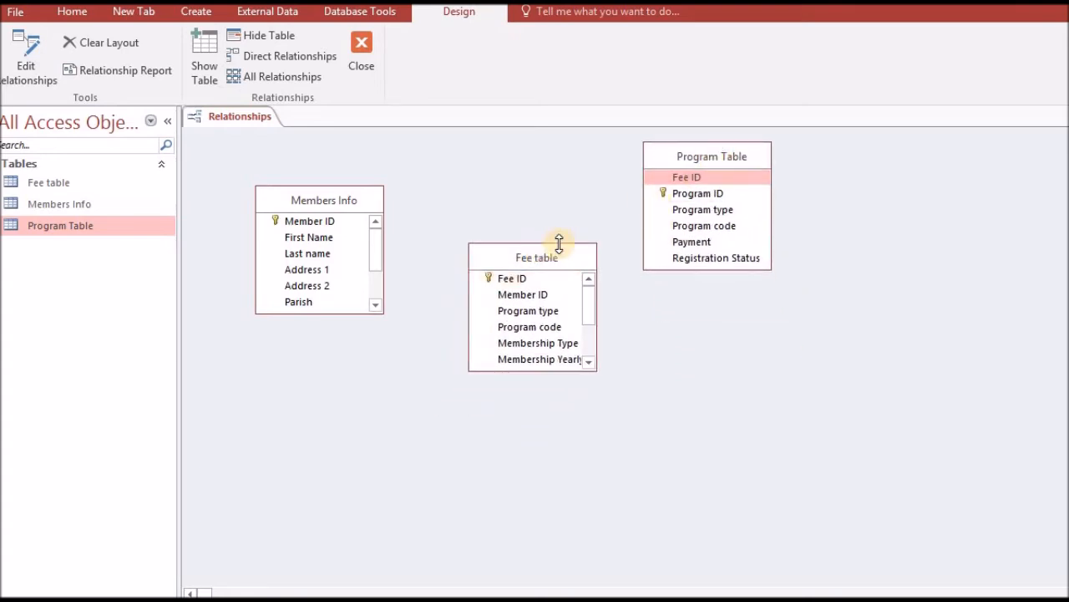
{"action": "left_click_drag", "start_coordinate": [535, 261], "coordinate": [533, 281]}
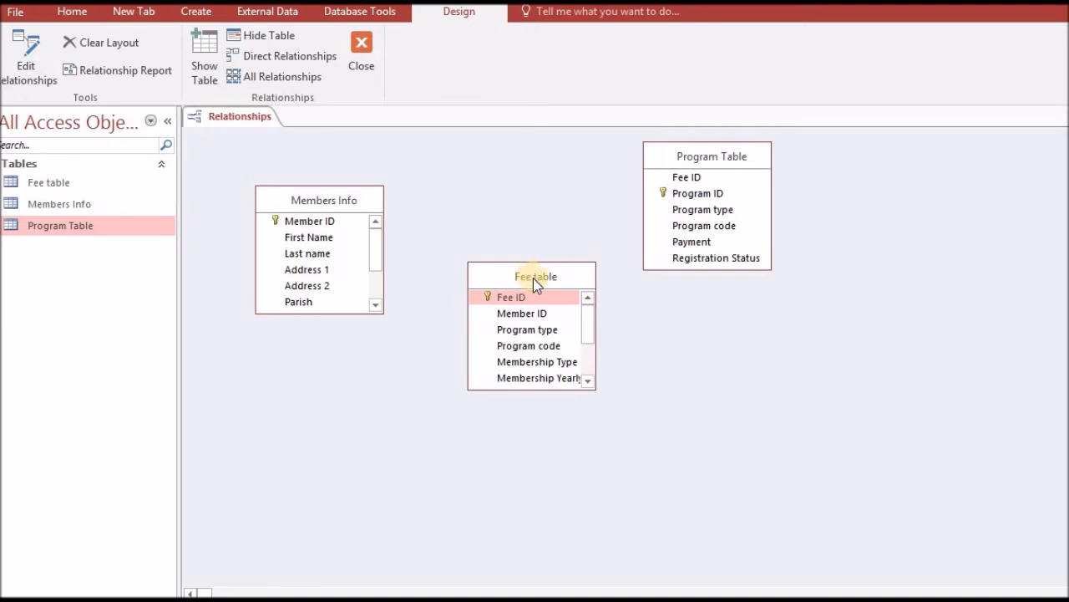
{"action": "left_click_drag", "start_coordinate": [533, 277], "coordinate": [528, 306]}
{"action": "left_click_drag", "start_coordinate": [334, 201], "coordinate": [334, 178]}
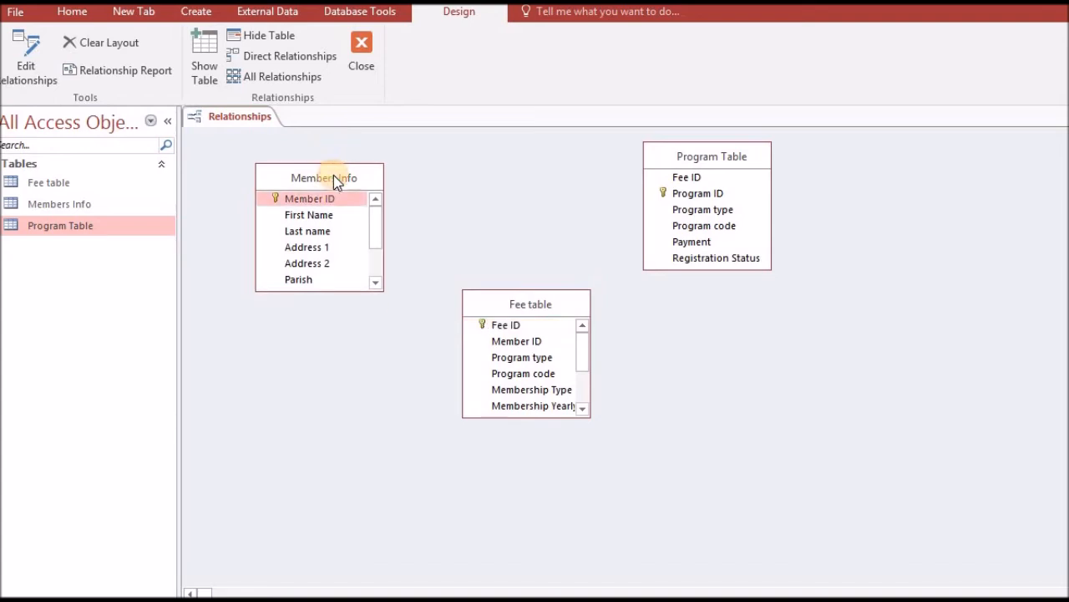
{"action": "left_click_drag", "start_coordinate": [703, 160], "coordinate": [729, 178]}
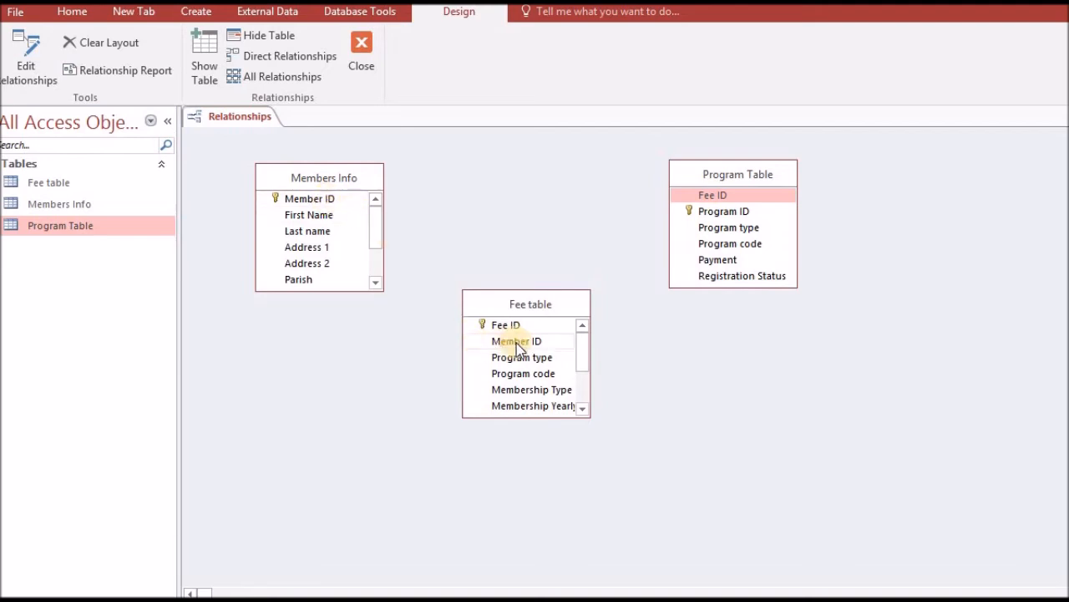
Step: Relate Member ID in Members Info to Member ID in Fee table, enforcing referential integrity with cascading updates and deletes
{"action": "left_click", "coordinate": [317, 198]}
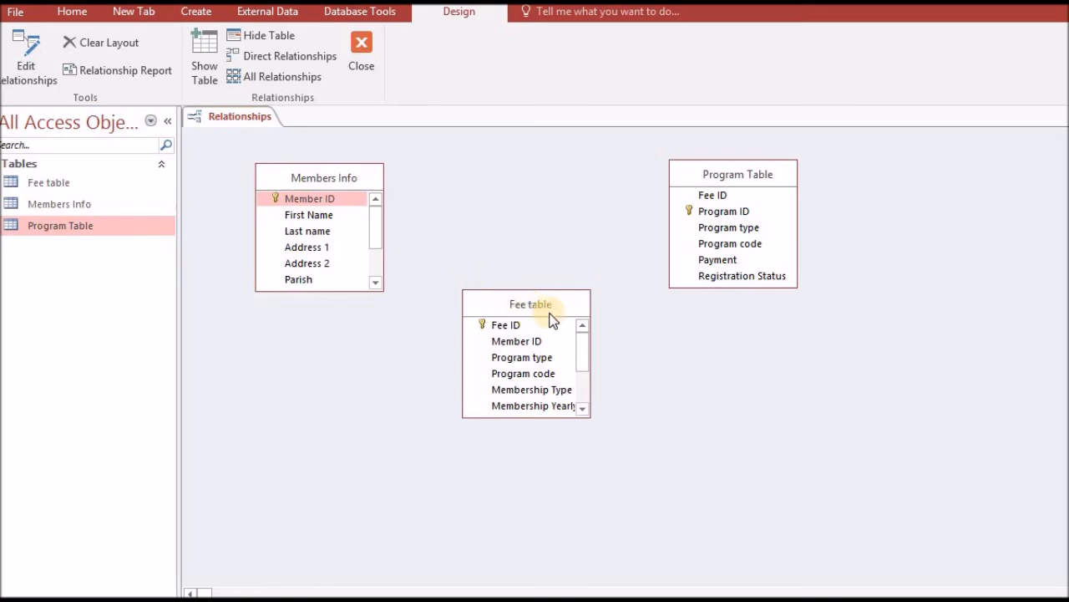
{"action": "left_click", "coordinate": [501, 344]}
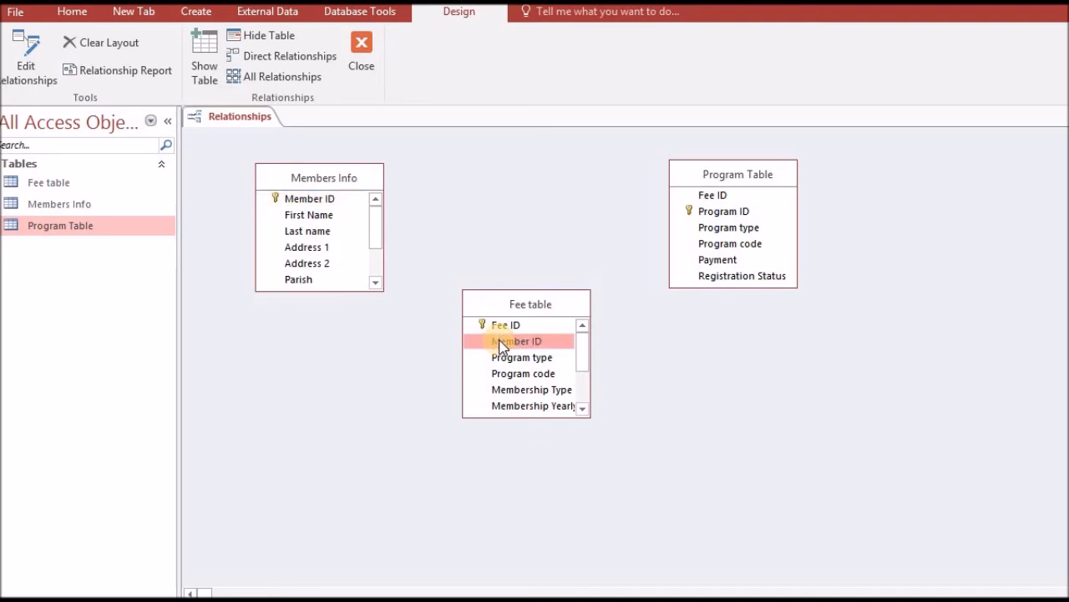
{"action": "left_click", "coordinate": [325, 203]}
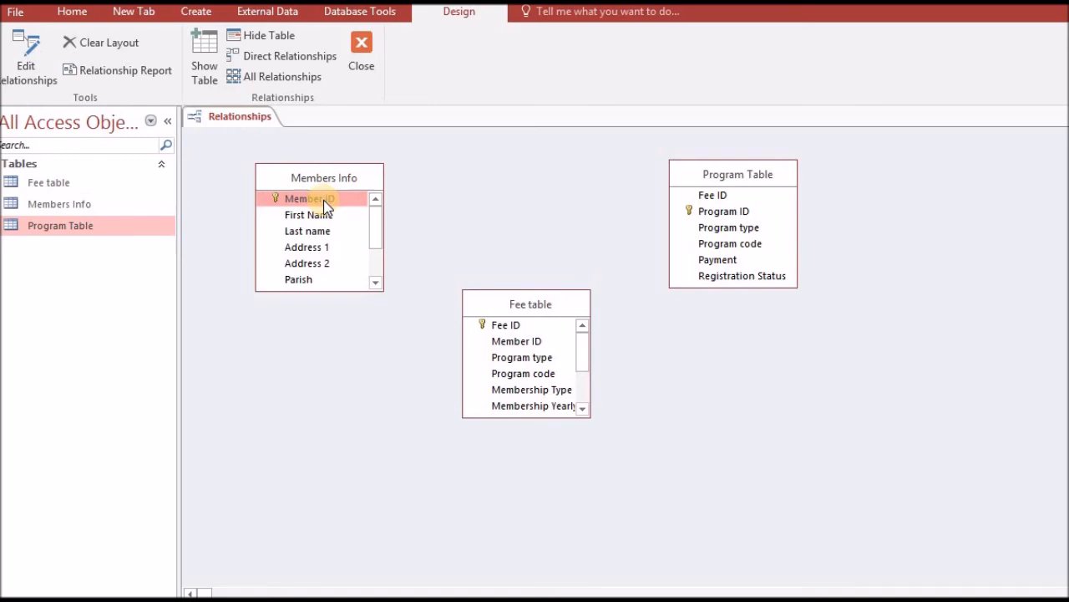
{"action": "left_click_drag", "start_coordinate": [322, 200], "coordinate": [504, 348]}
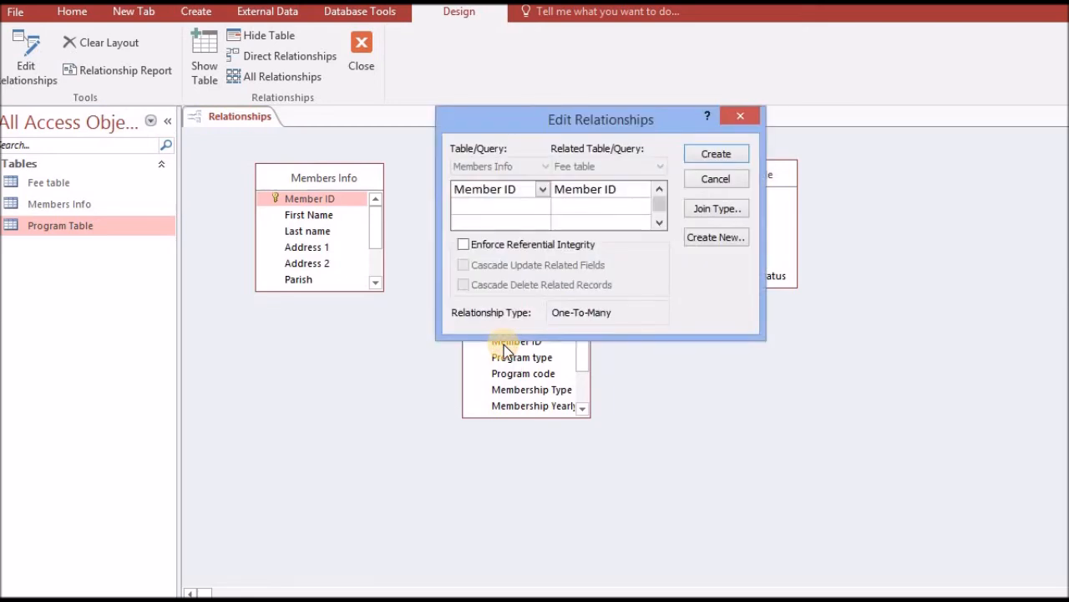
{"action": "left_click", "coordinate": [575, 123]}
{"action": "left_click", "coordinate": [463, 244]}
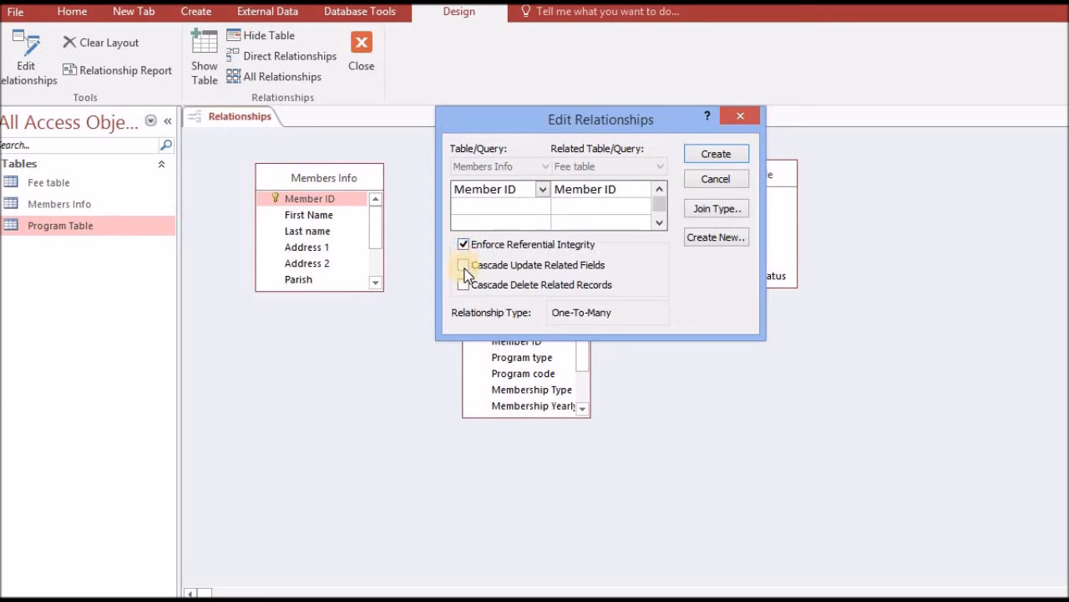
{"action": "left_click", "coordinate": [464, 266]}
{"action": "left_click", "coordinate": [464, 284]}
{"action": "left_click", "coordinate": [704, 154]}
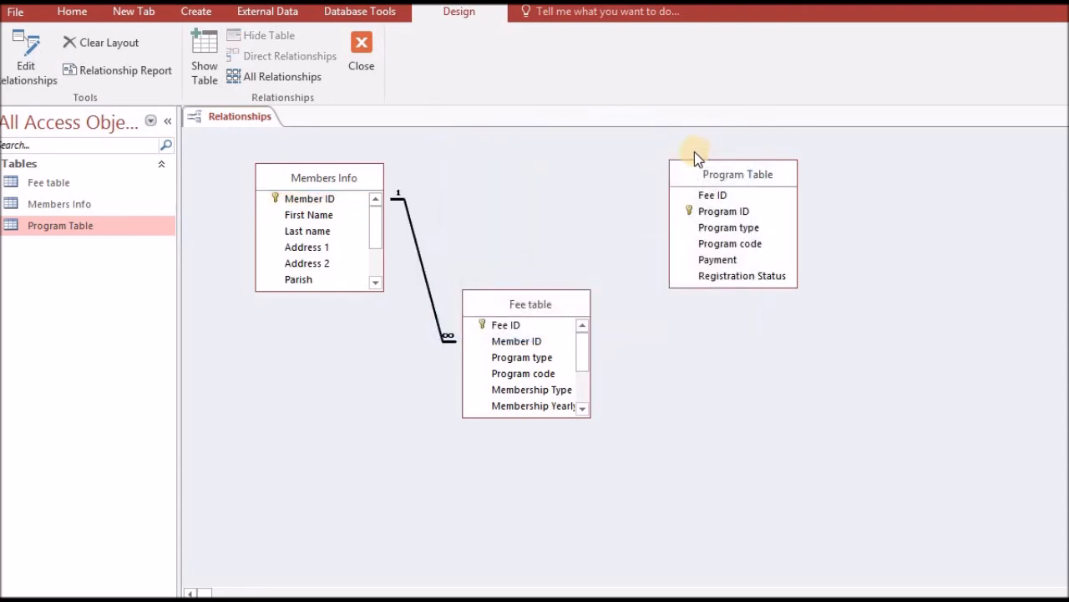
Step: Space out Fee table and Program Table, and relate their Fee ID fields with referential integrity, cascading updates and cascading deletes enabled
{"action": "left_click_drag", "start_coordinate": [555, 301], "coordinate": [560, 308]}
{"action": "left_click_drag", "start_coordinate": [740, 174], "coordinate": [773, 190]}
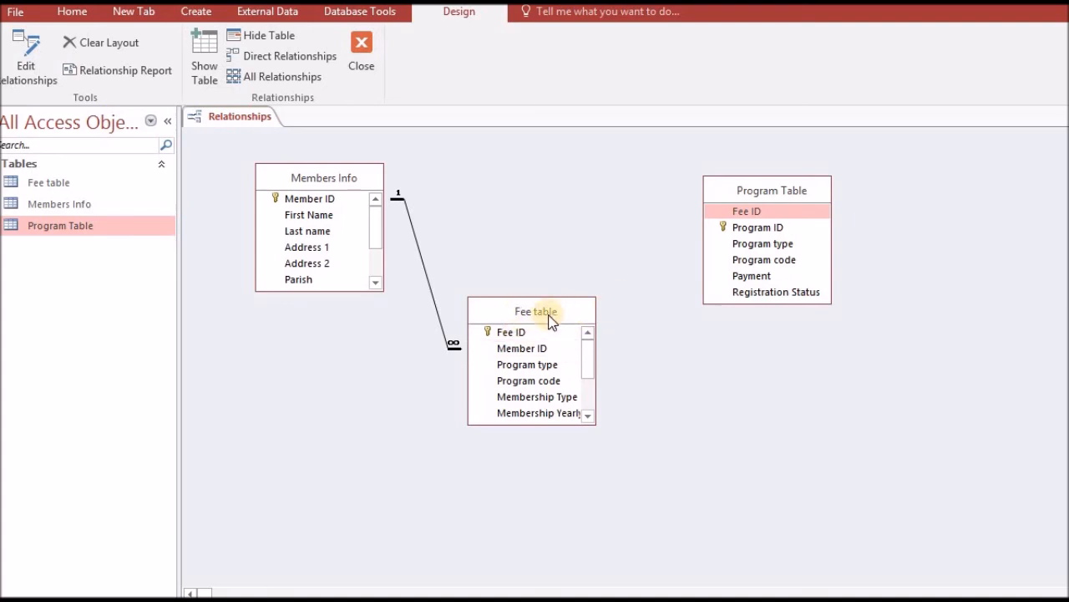
{"action": "left_click", "coordinate": [516, 333]}
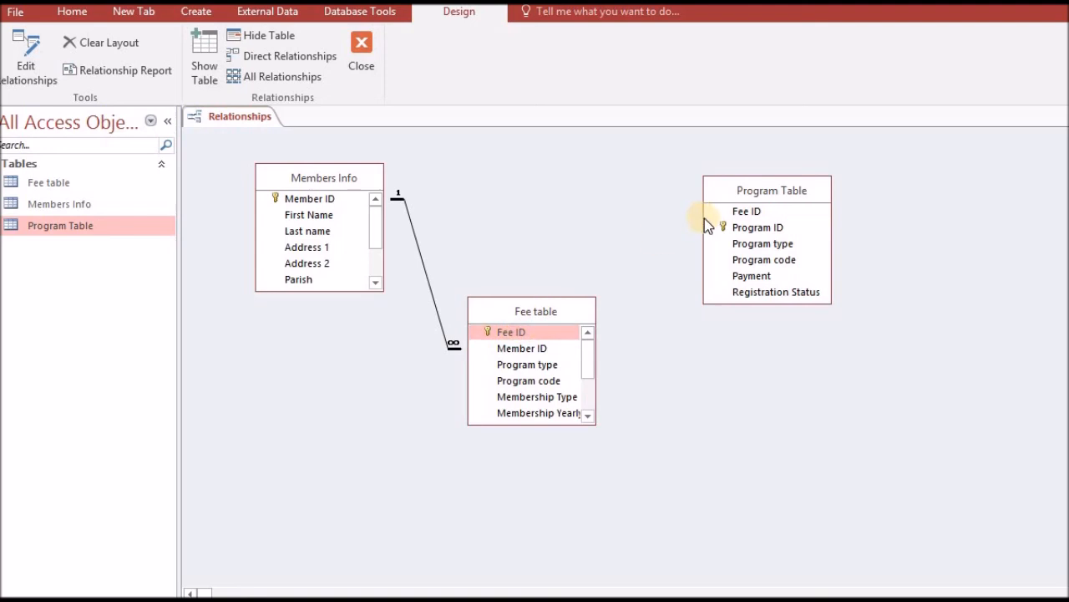
{"action": "left_click", "coordinate": [744, 211]}
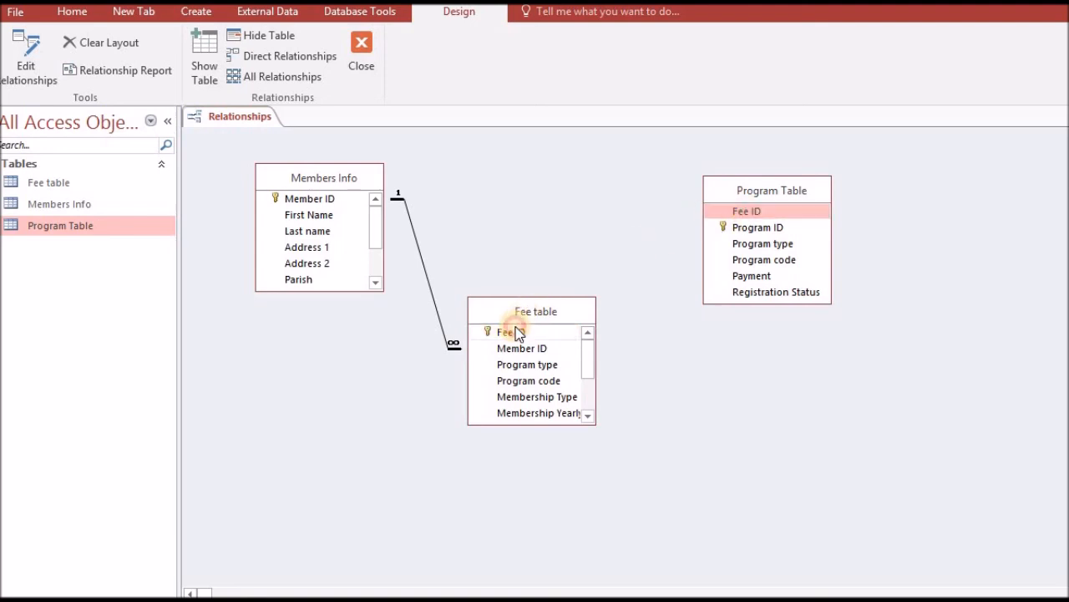
{"action": "left_click", "coordinate": [513, 332]}
{"action": "left_click_drag", "start_coordinate": [513, 334], "coordinate": [740, 212]}
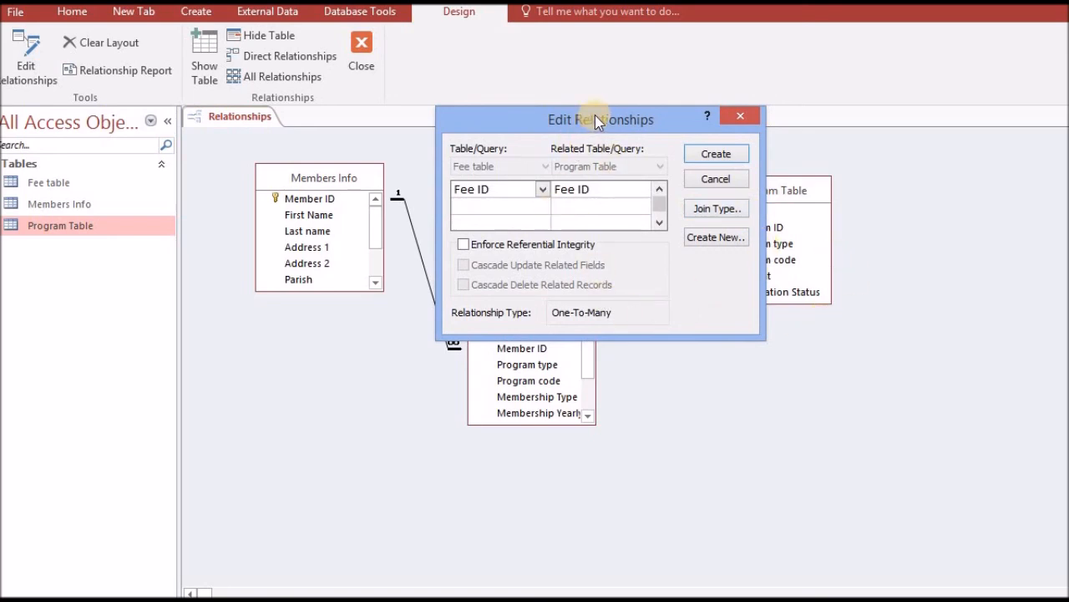
{"action": "left_click", "coordinate": [464, 245]}
{"action": "left_click", "coordinate": [465, 265]}
{"action": "left_click", "coordinate": [464, 285]}
{"action": "left_click", "coordinate": [716, 154]}
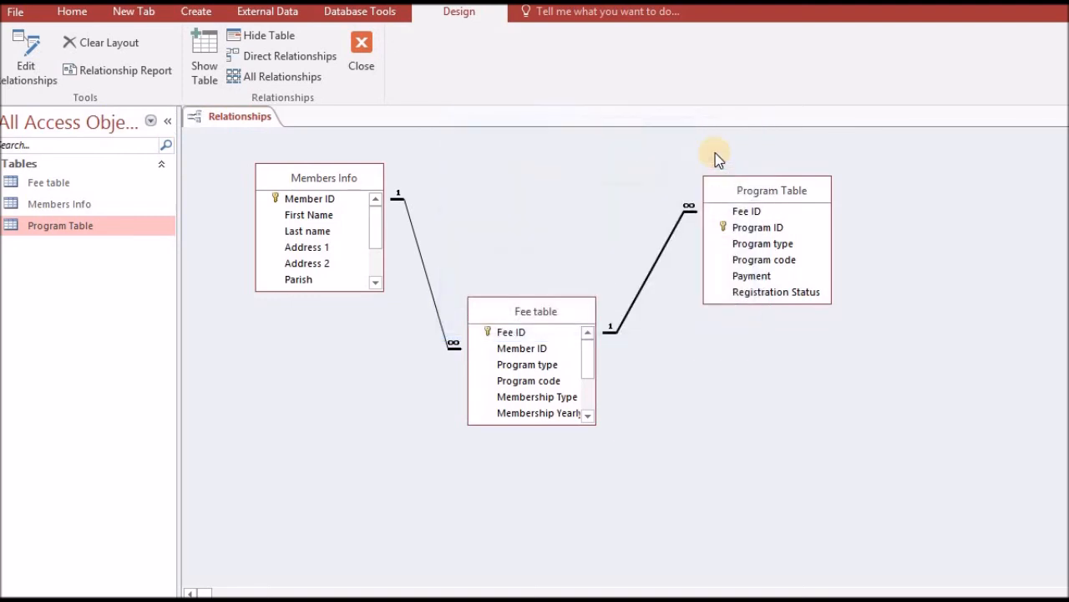